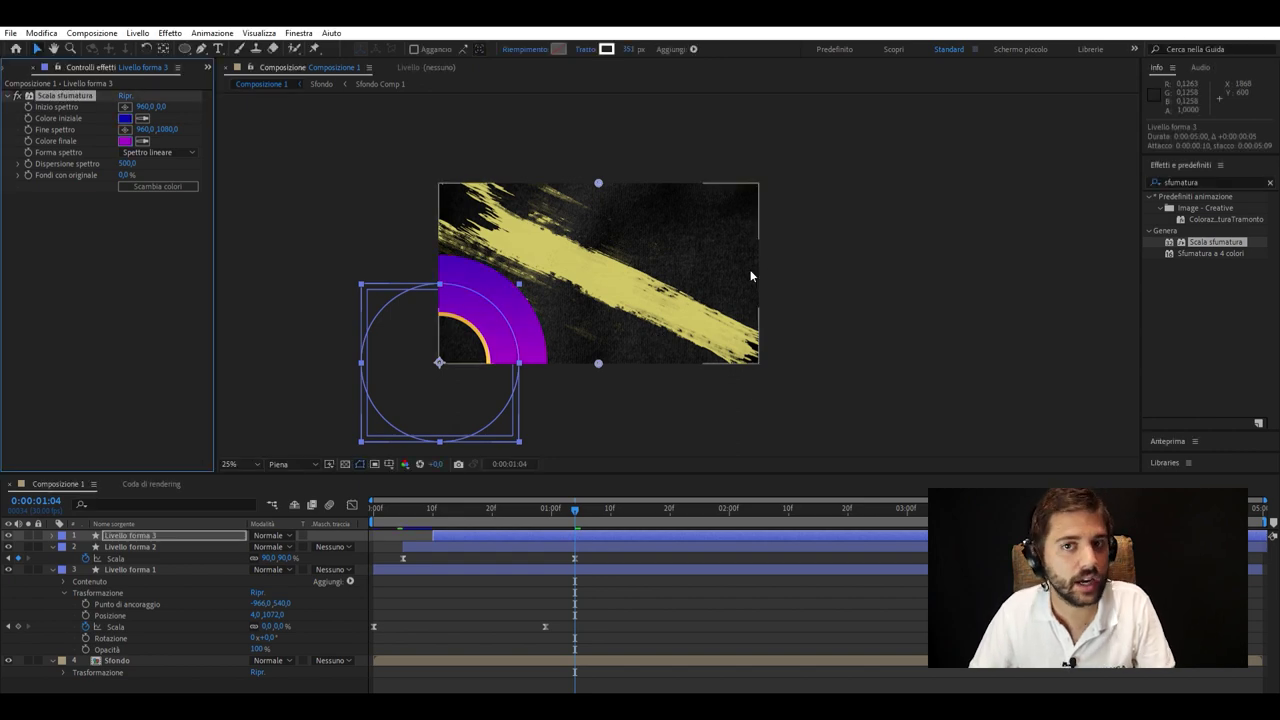
- Scale the purple arc to 60% at a later frame and preview the circle animation
left_click_drag(574, 508, 604, 508)
type("60")
key("Return")
left_click(432, 508)
key("space")
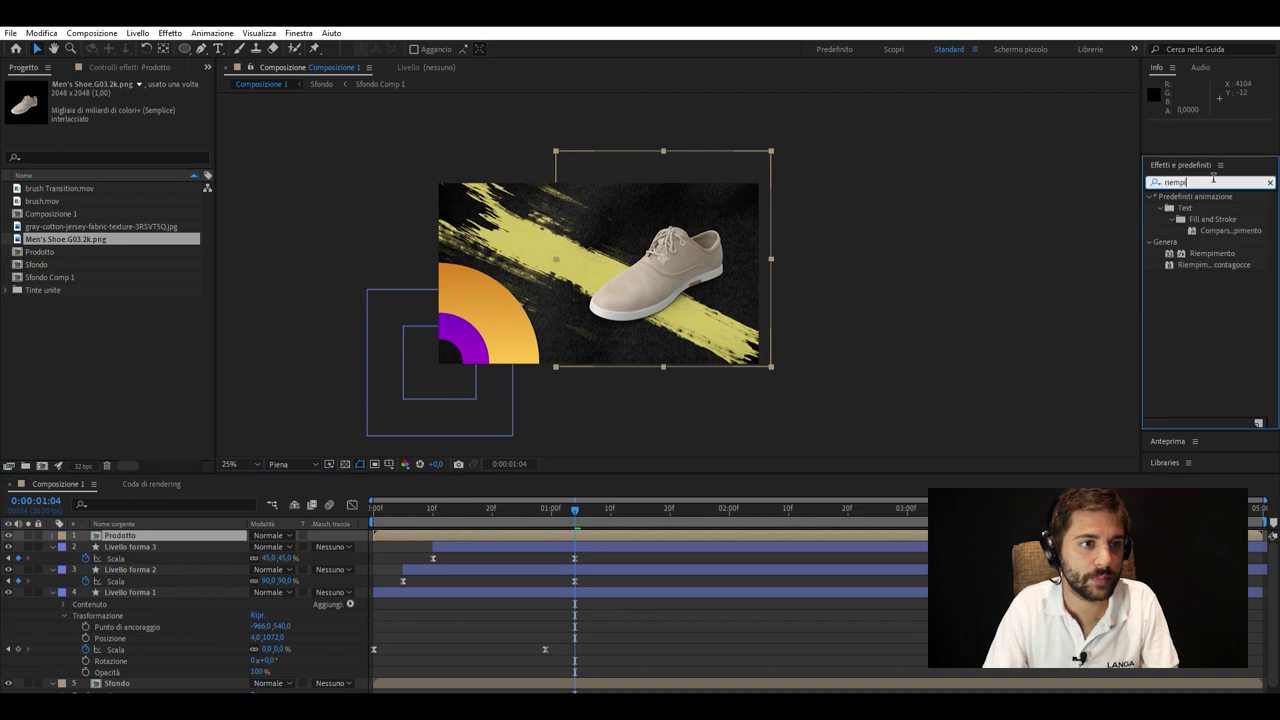
- Give Prodotto a Fill effect and the Deformazione - posizione preset, moving it toward the lower right
double_click(1212, 253)
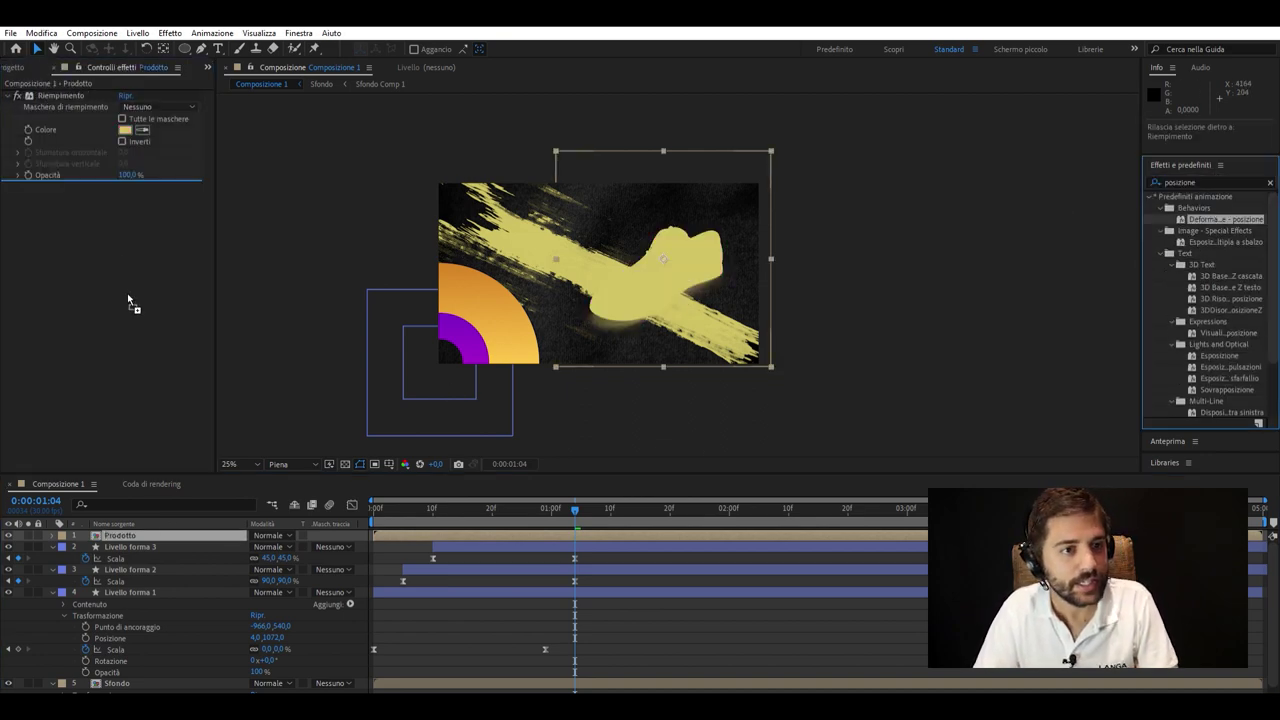
left_click_drag(128, 300, 128, 300)
key("Home")
left_click_drag(670, 257, 822, 393)
key("space")
key("space")
- Ease the shoe's movement into a steep speed peak in the Graph Editor
key("shift+F3")
left_click_drag(528, 562, 460, 560)
key("shift+F3")
- At one second, duplicate Prodotto with a purple fill and add an untinted textured copy
left_click(374, 507)
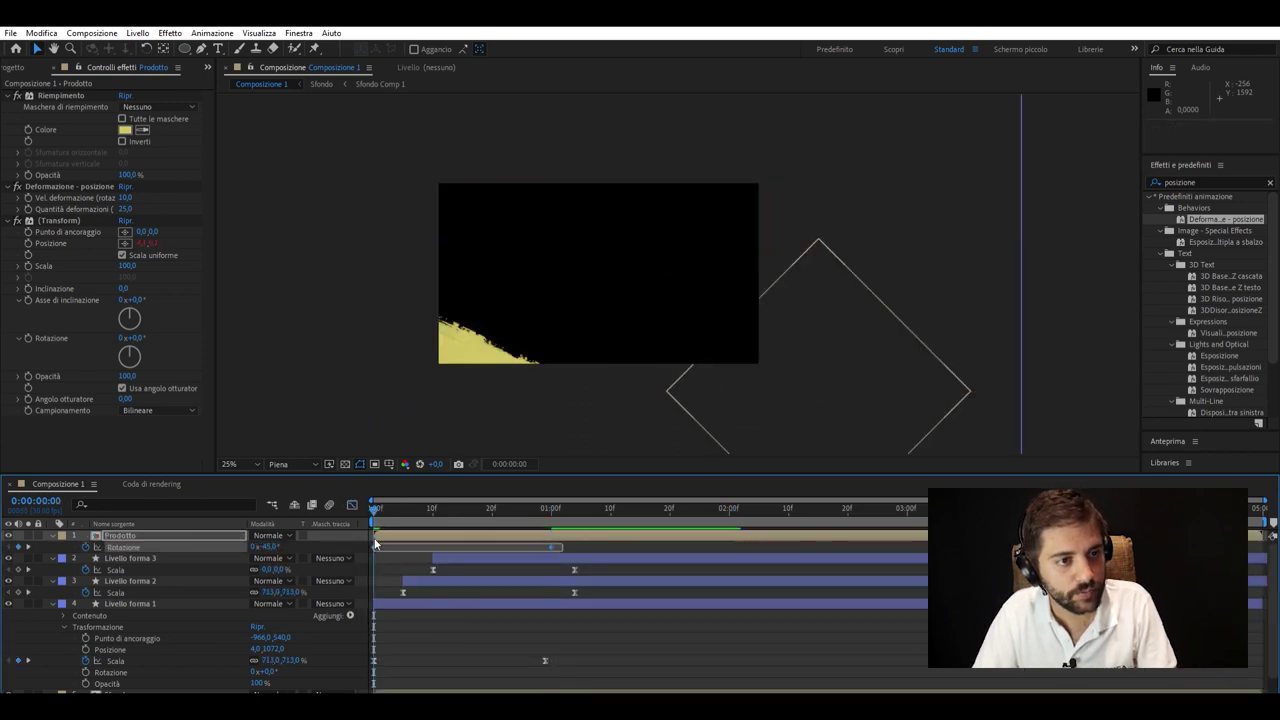
left_click_drag(374, 507, 551, 507)
left_click(120, 535)
left_click(120, 535)
left_click(325, 541)
left_click(120, 558)
key("ctrl+Up")
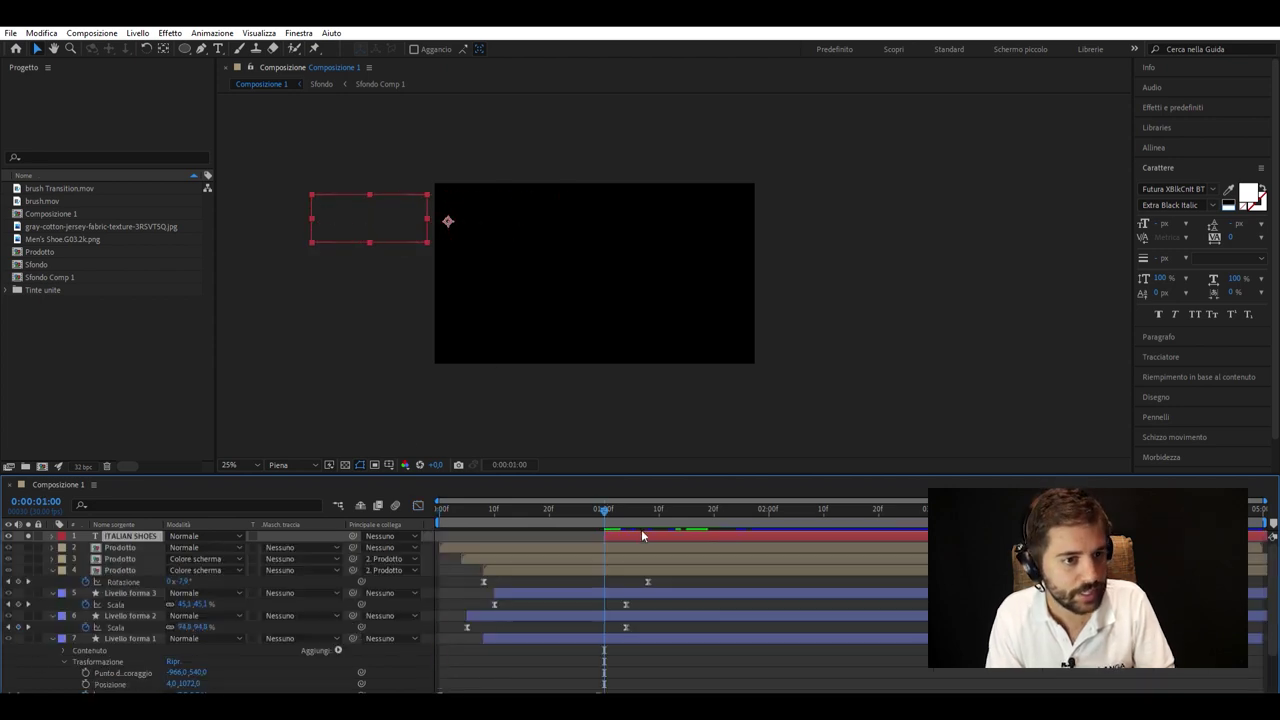
left_click_drag(442, 510, 582, 512)
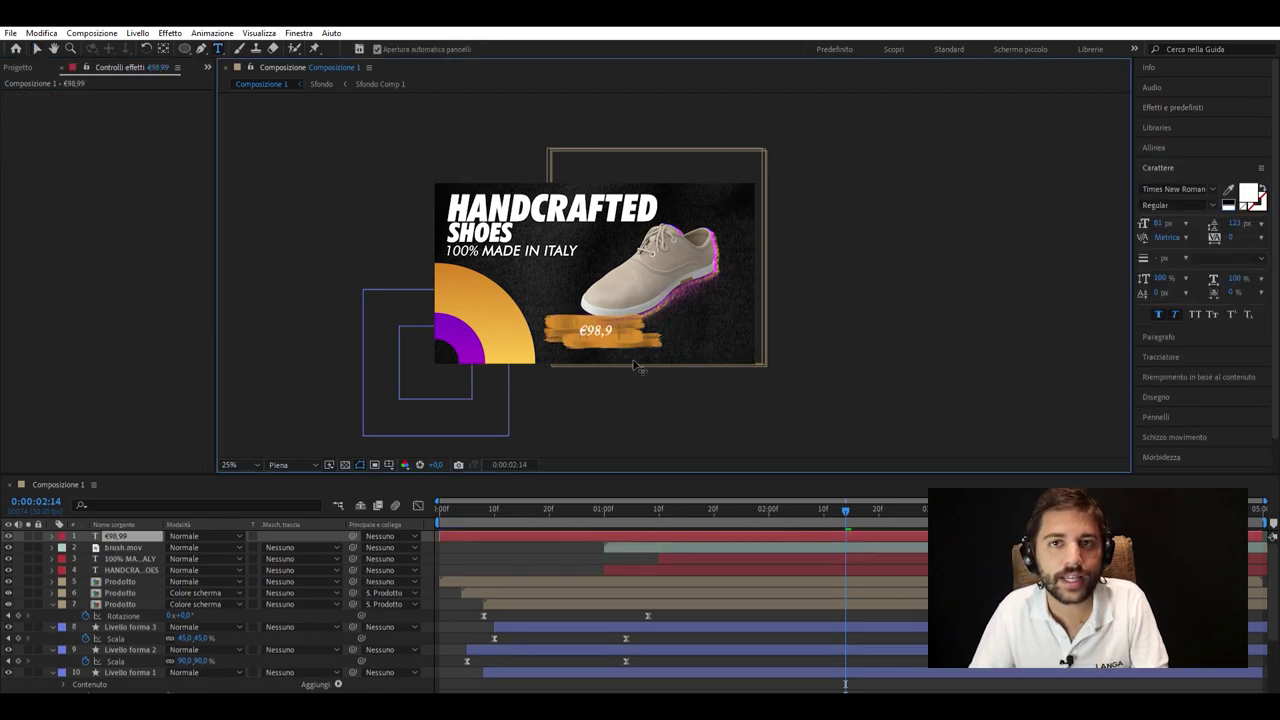
type("9")
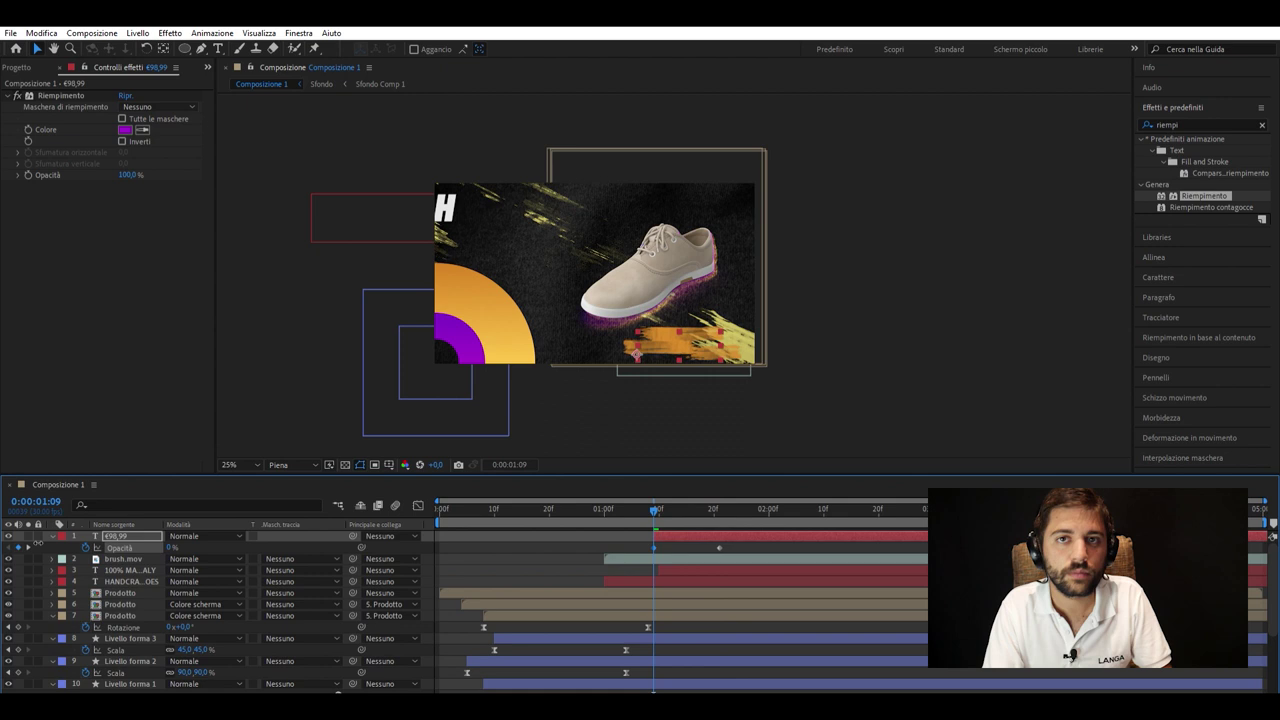